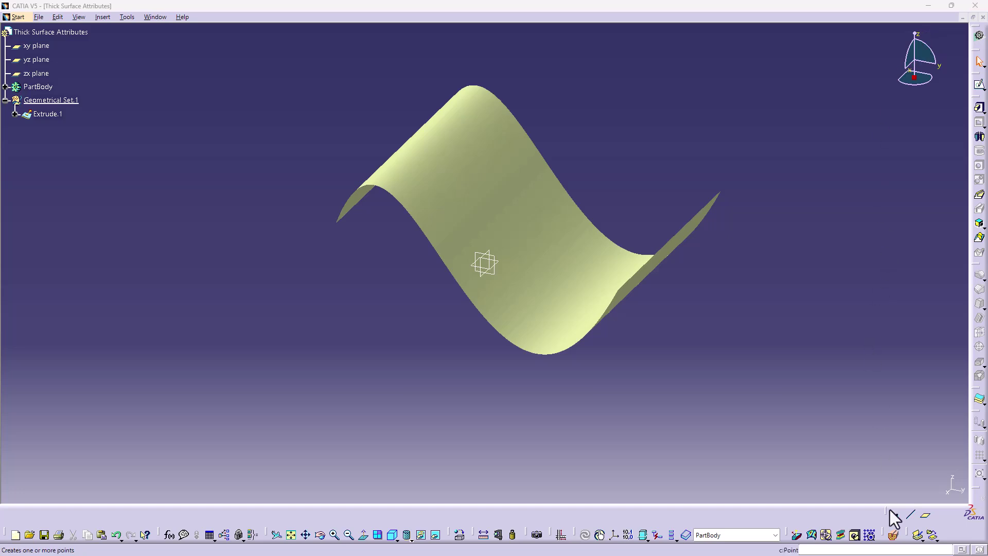
- Start a Thick Surface on Extrude.1 with a 4mm first offset
{"action": "left_click", "coordinate": [978, 400]}
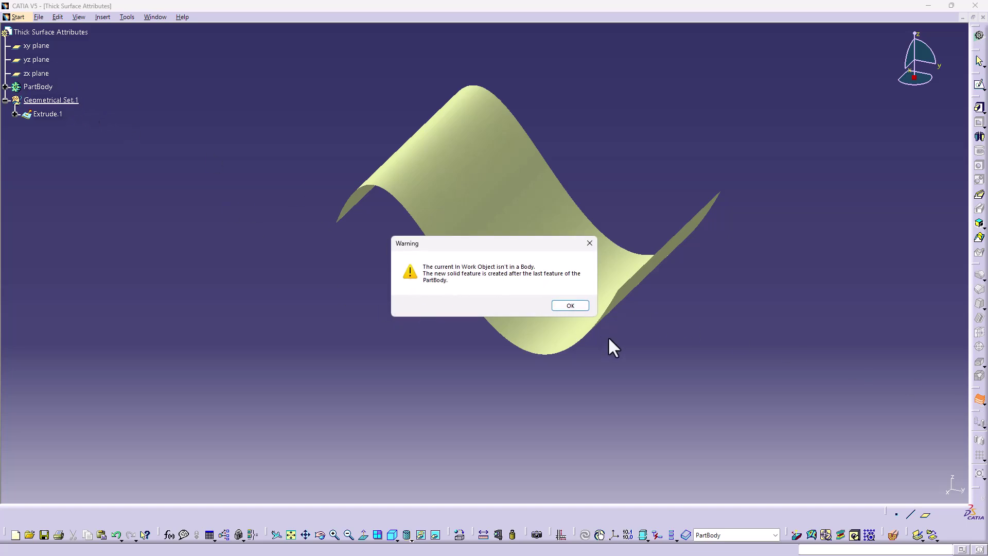
{"action": "left_click", "coordinate": [585, 307]}
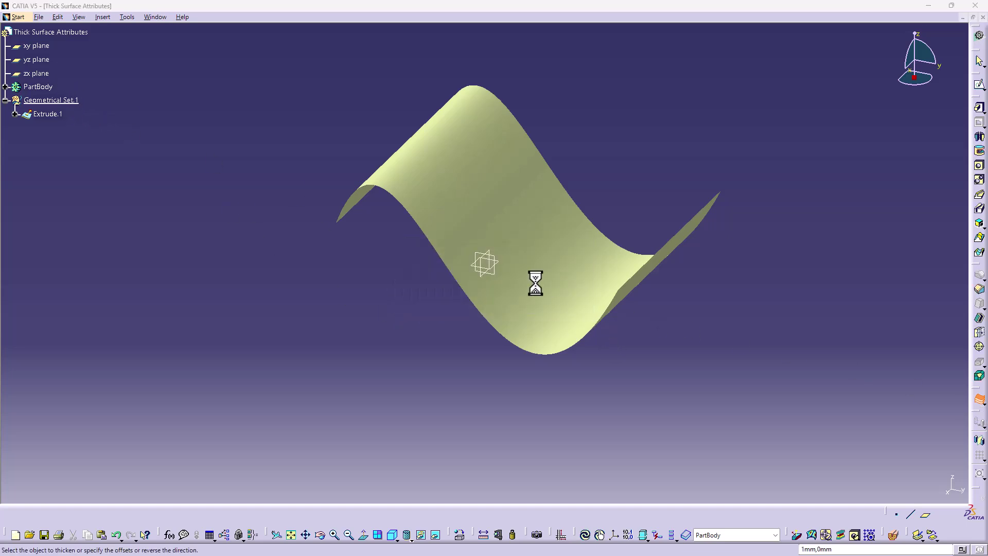
{"action": "left_click", "coordinate": [5, 87]}
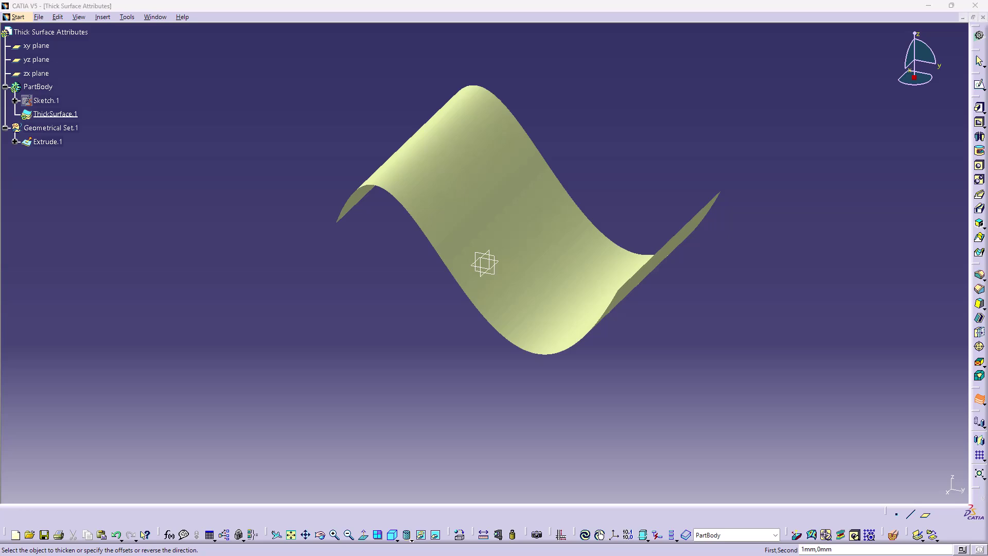
{"action": "left_click_drag", "start_coordinate": [787, 5], "coordinate": [783, 192]}
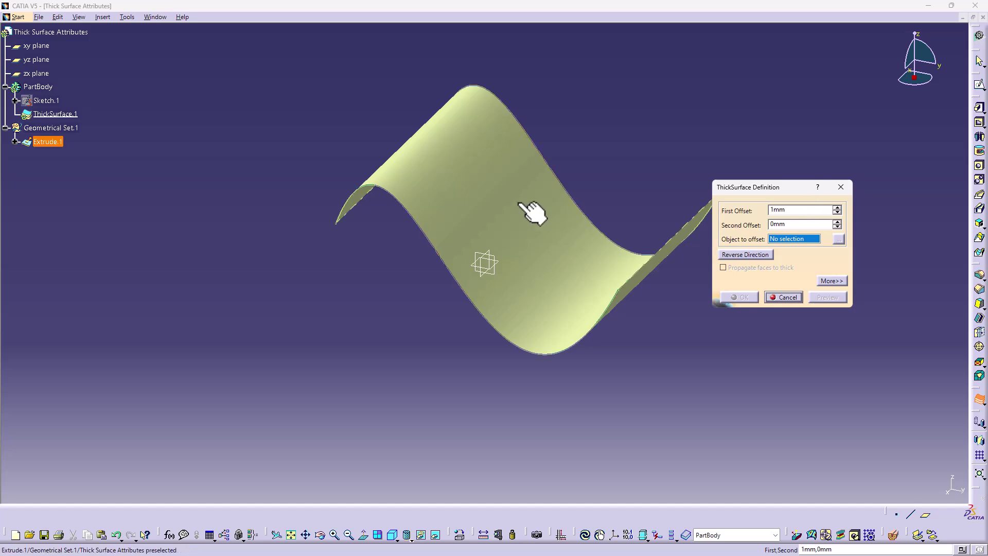
{"action": "left_click", "coordinate": [525, 240]}
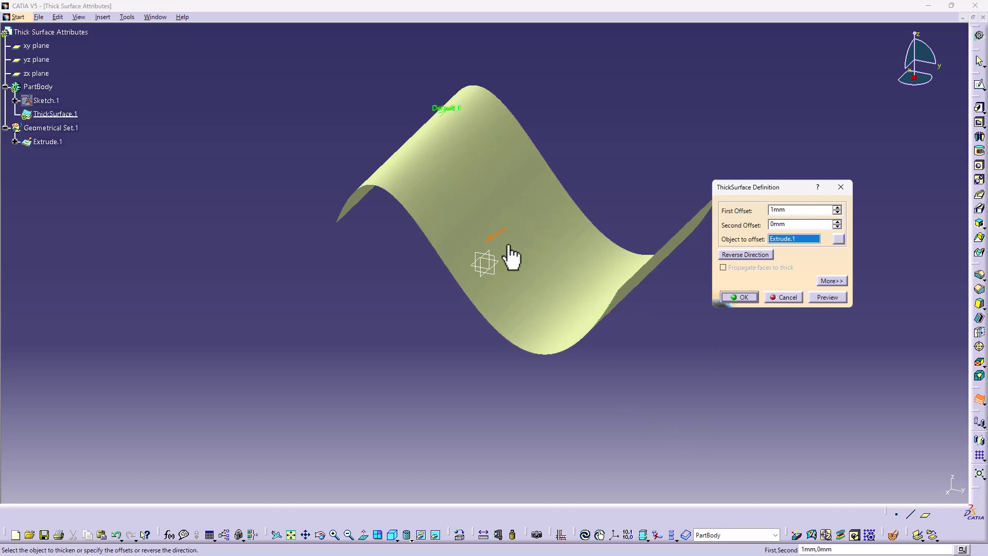
{"action": "double_click", "coordinate": [804, 212]}
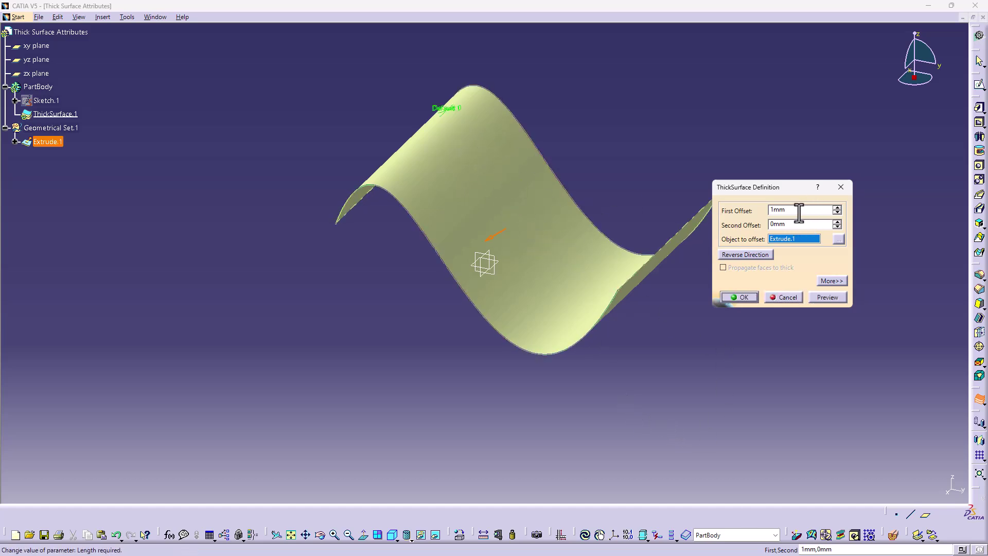
{"action": "type", "text": "4"}
{"action": "key", "text": "Tab"}
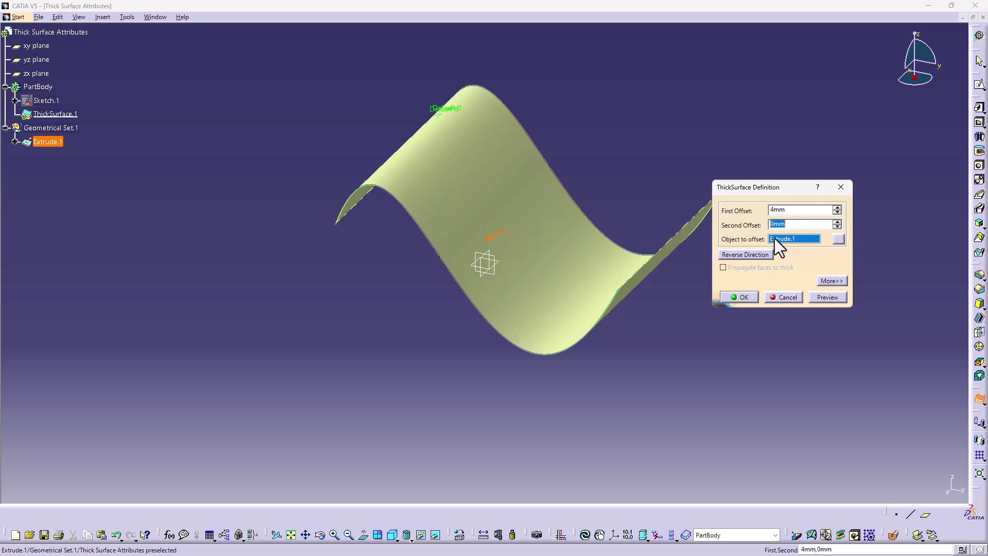
- Enable a 0.53deg tangency objective and a raised max deviation for lateral edges, then create the thick surface
{"action": "left_click", "coordinate": [832, 280]}
{"action": "left_click_drag", "start_coordinate": [856, 189], "coordinate": [794, 184]}
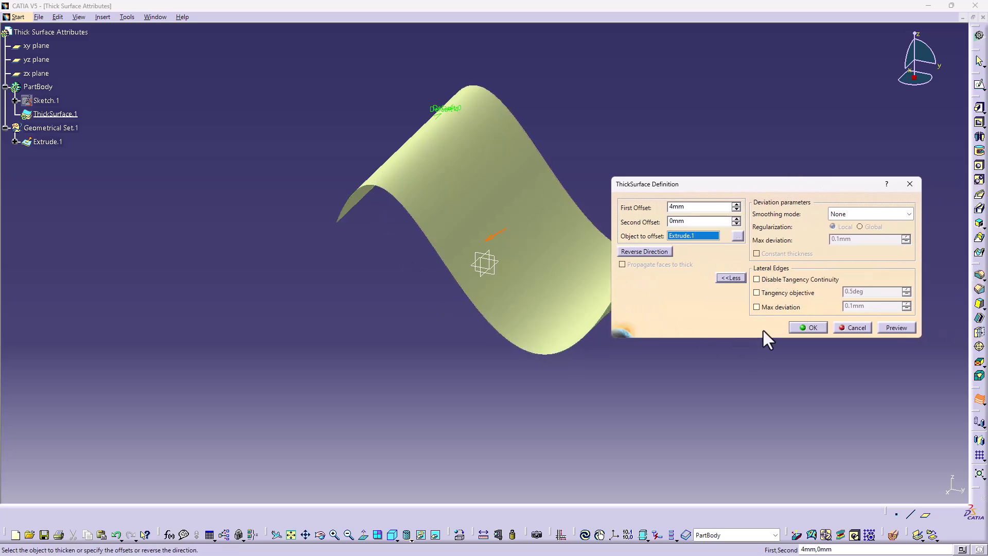
{"action": "left_click", "coordinate": [757, 293]}
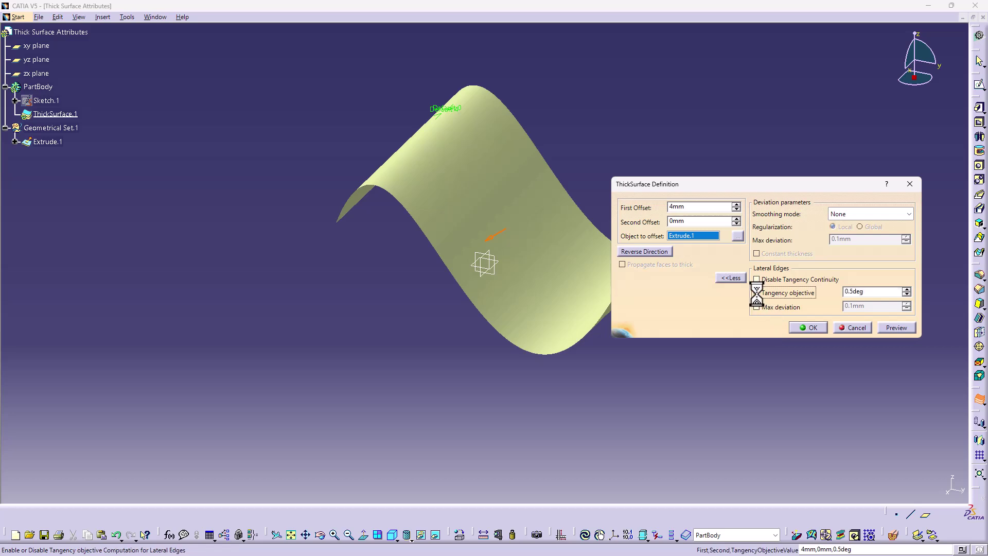
{"action": "left_click", "coordinate": [906, 290]}
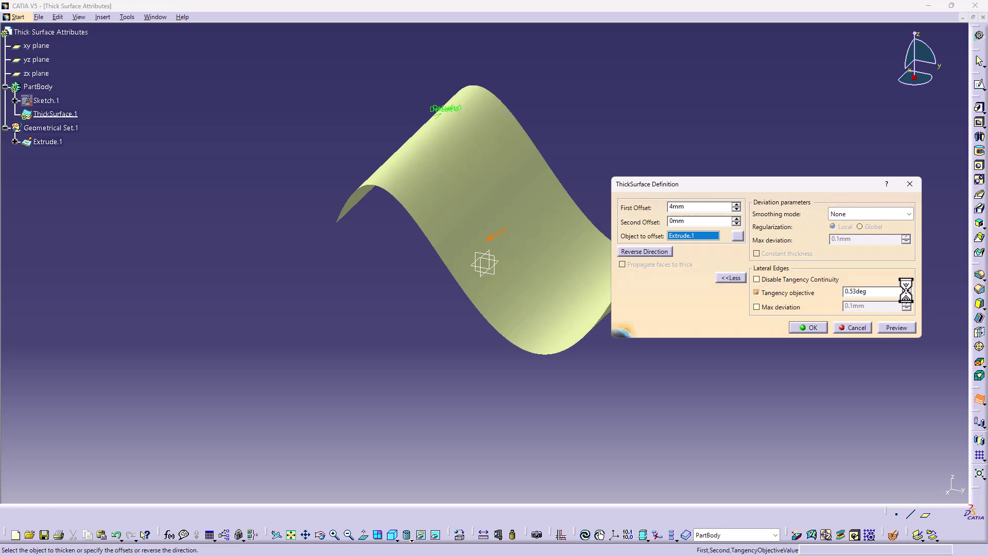
{"action": "left_click", "coordinate": [906, 294]}
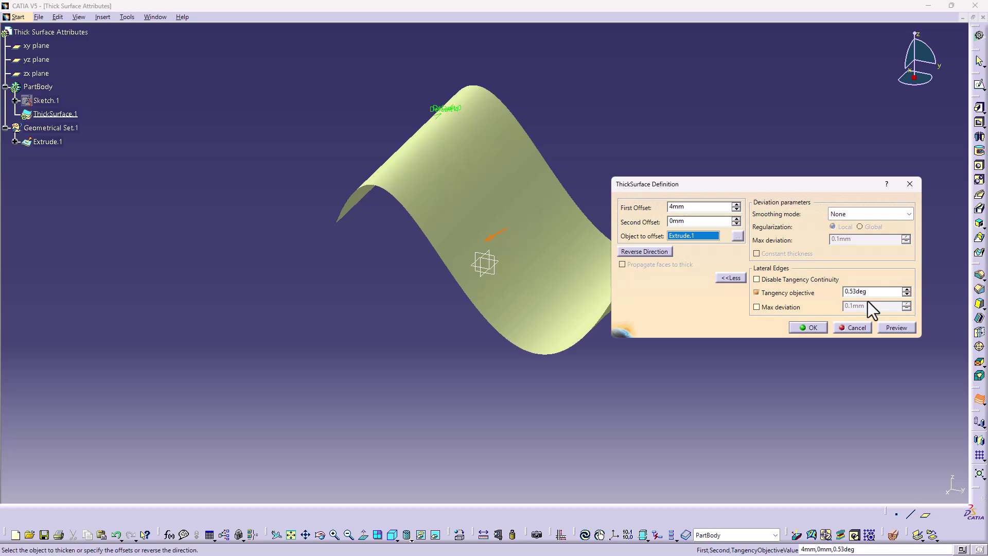
{"action": "left_click", "coordinate": [756, 306]}
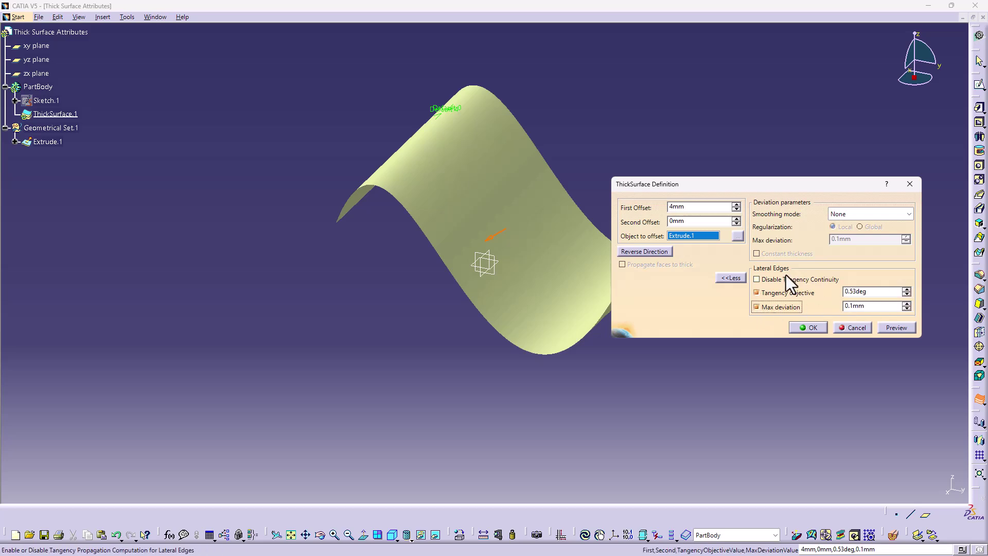
{"action": "left_click", "coordinate": [907, 303]}
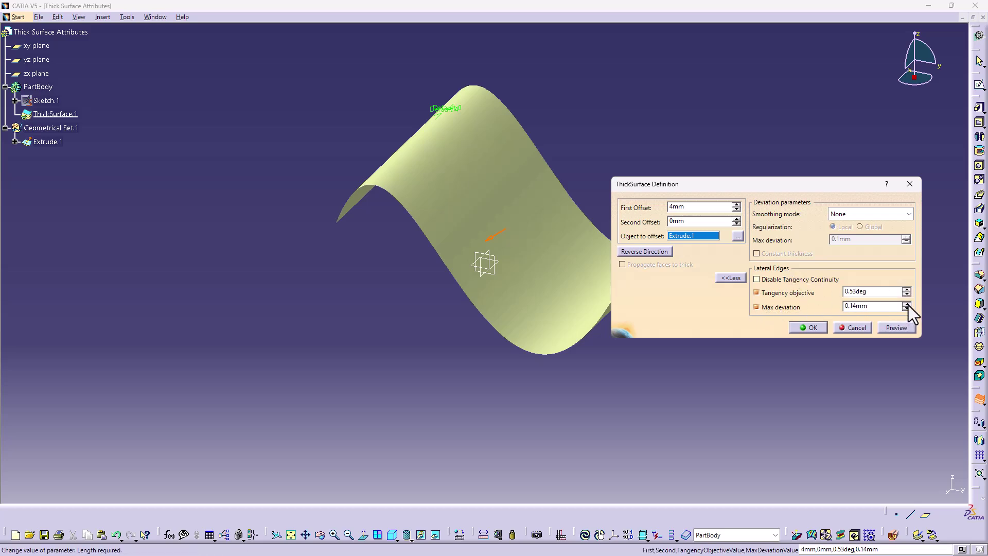
{"action": "left_click", "coordinate": [907, 304]}
{"action": "left_click", "coordinate": [907, 303]}
{"action": "left_click", "coordinate": [812, 327]}
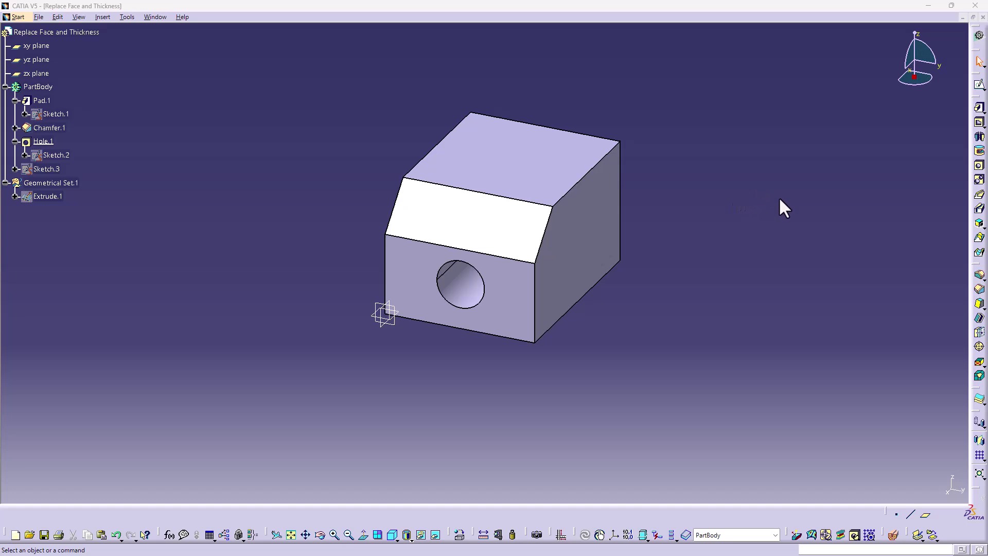
- Define a Thickness with the right face at 20mm and the top face at 5mm
{"action": "left_click", "coordinate": [979, 333]}
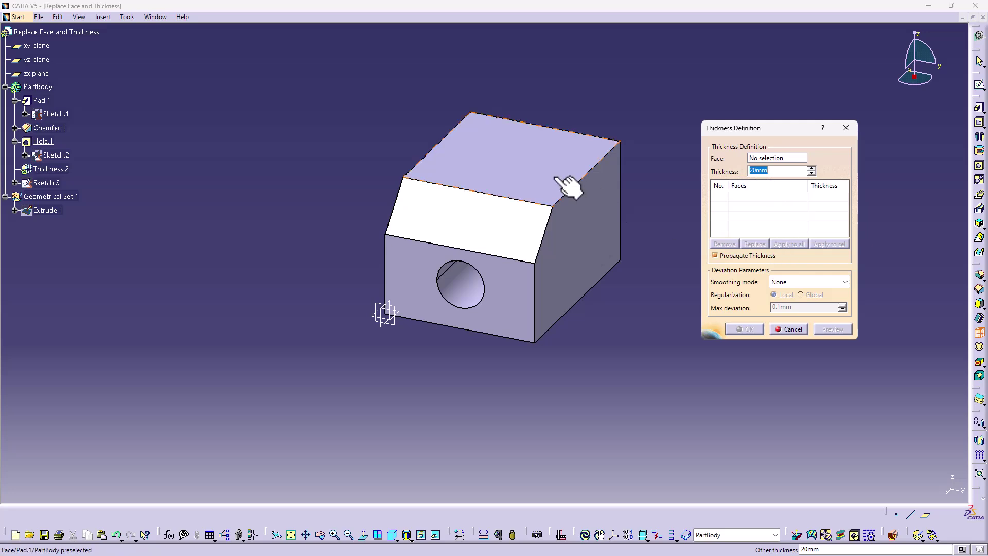
{"action": "left_click", "coordinate": [589, 232]}
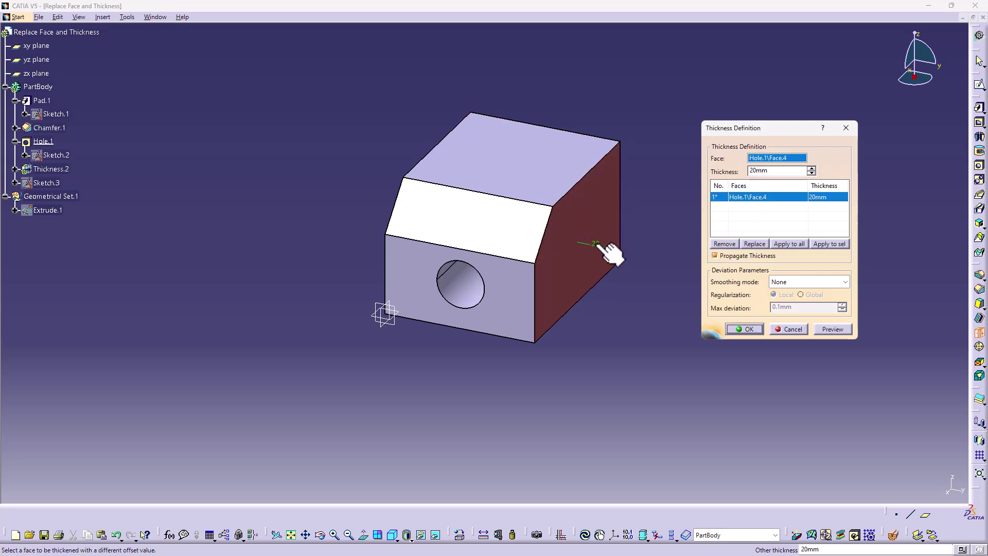
{"action": "left_click", "coordinate": [547, 156]}
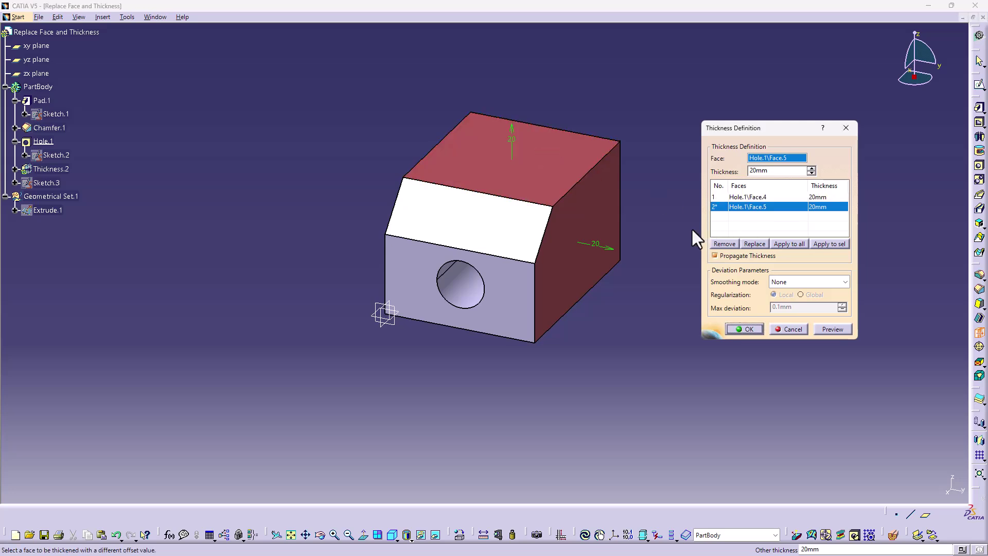
{"action": "double_click", "coordinate": [762, 170]}
{"action": "type", "text": "5mm"}
{"action": "key", "text": "Return"}
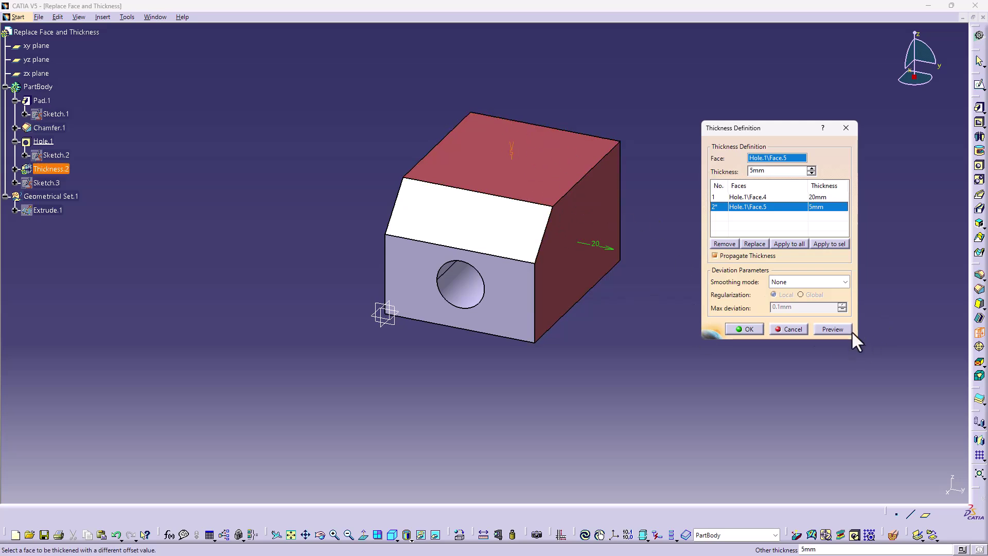
- Reduce Face.4's thickness to 15mm, preview, and apply Thickness.2
{"action": "left_click", "coordinate": [829, 330]}
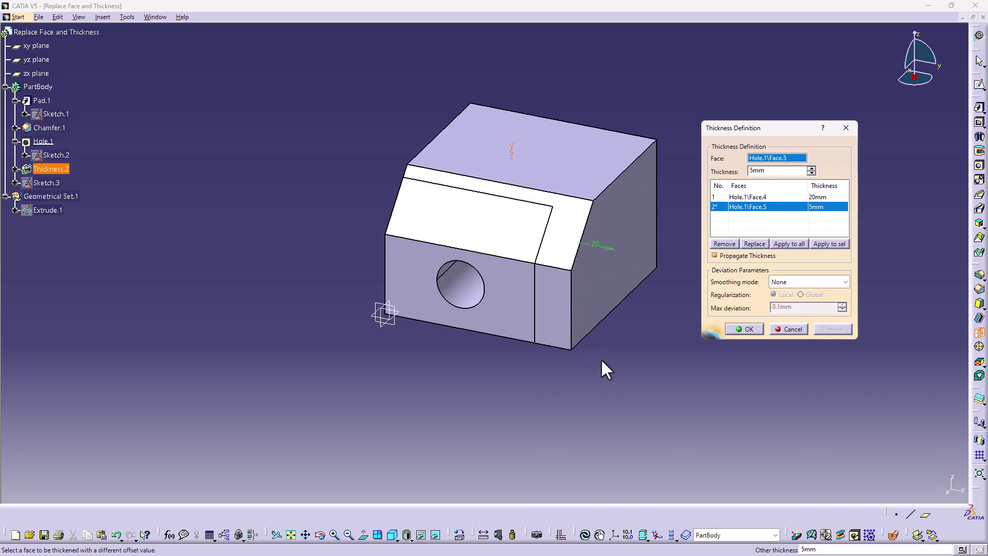
{"action": "left_click", "coordinate": [824, 198]}
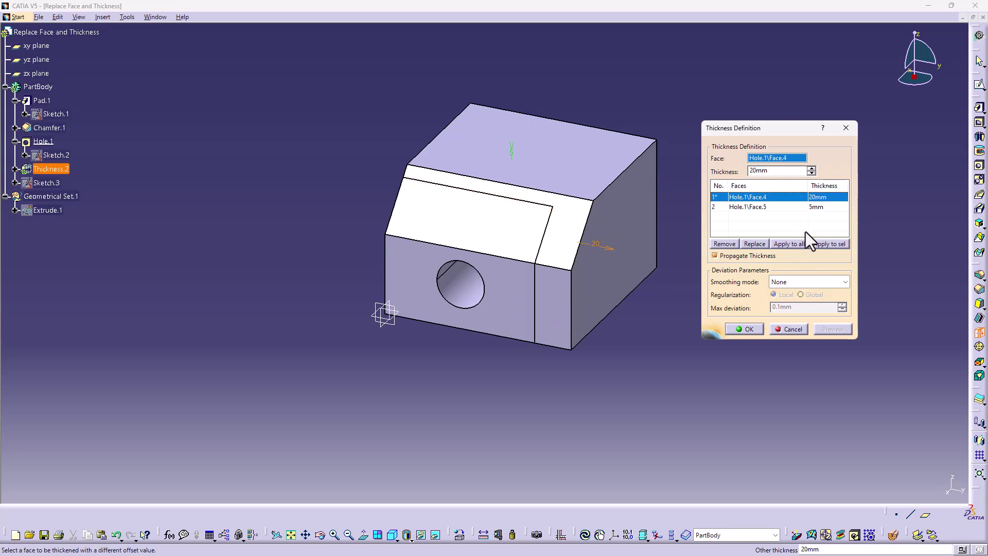
{"action": "double_click", "coordinate": [767, 170]}
{"action": "type", "text": "15"}
{"action": "left_click", "coordinate": [743, 202]}
{"action": "left_click", "coordinate": [825, 329]}
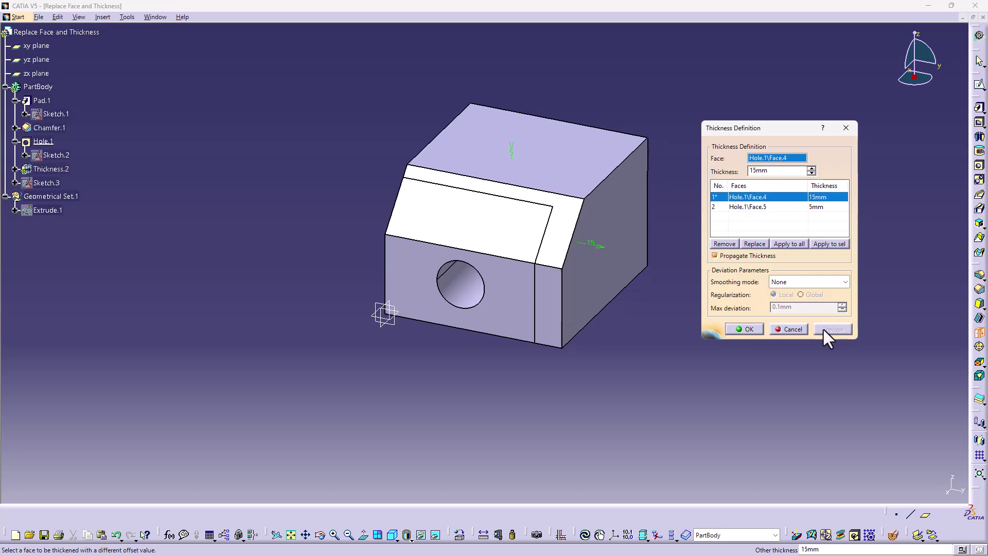
{"action": "left_click", "coordinate": [746, 329]}
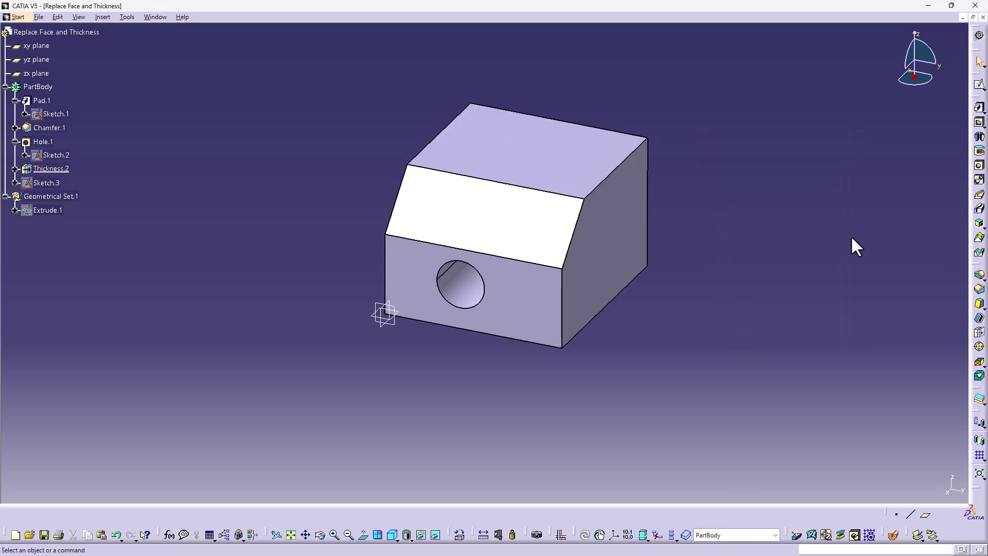
- Replace the block's end face with the wavy surface Extrude.1 using Replace Face
{"action": "left_click", "coordinate": [981, 366]}
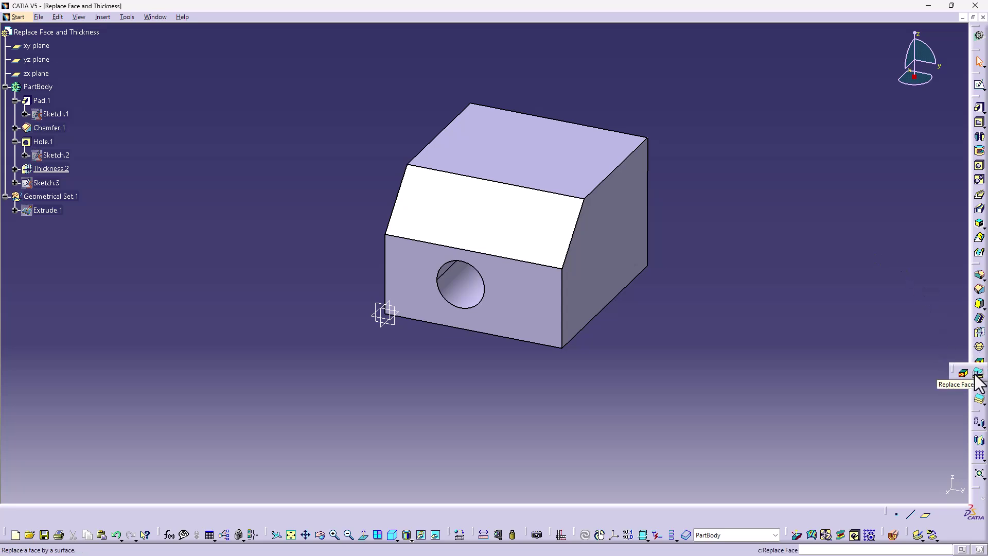
{"action": "left_click", "coordinate": [977, 373]}
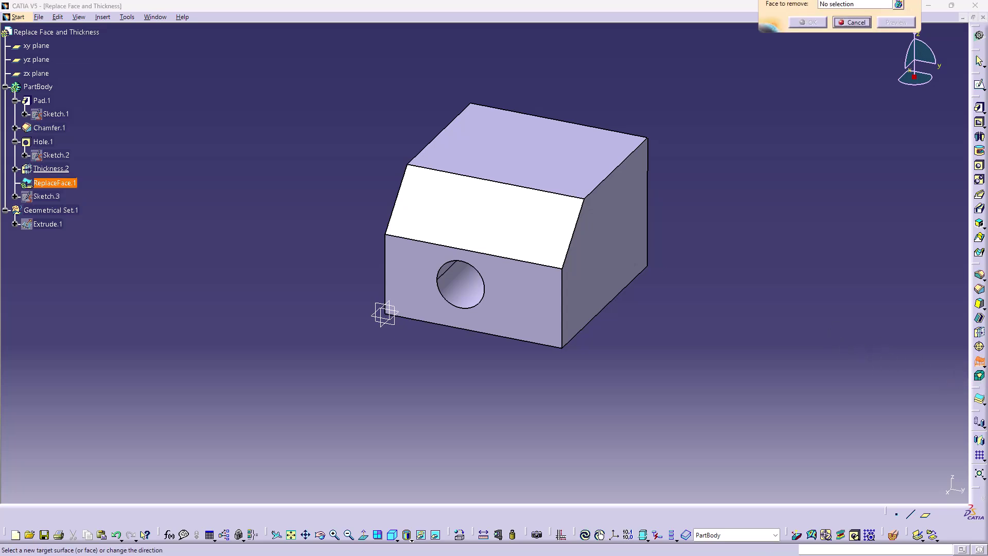
{"action": "right_click", "coordinate": [44, 225]}
{"action": "left_click", "coordinate": [62, 252]}
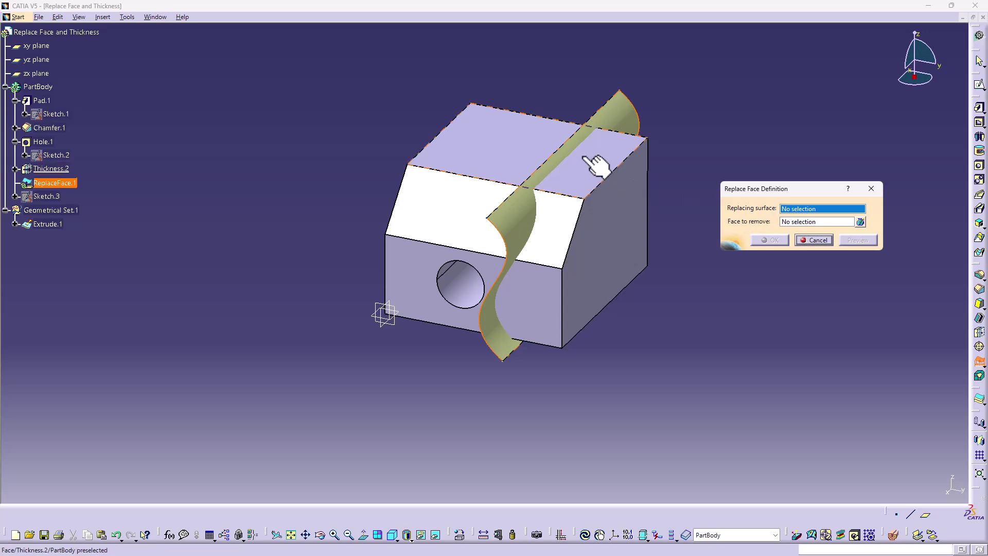
{"action": "left_click", "coordinate": [625, 124]}
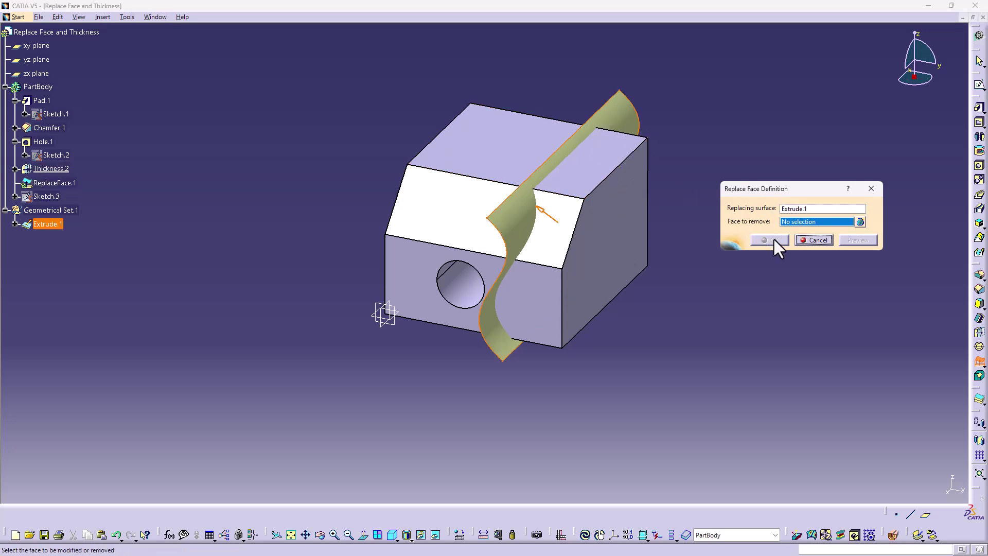
{"action": "left_click", "coordinate": [625, 248]}
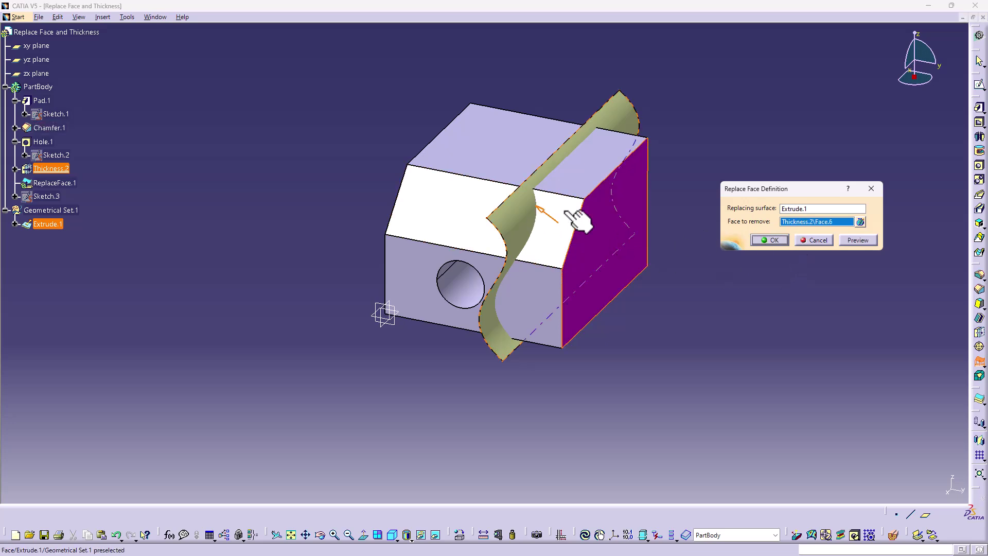
{"action": "left_click", "coordinate": [854, 240]}
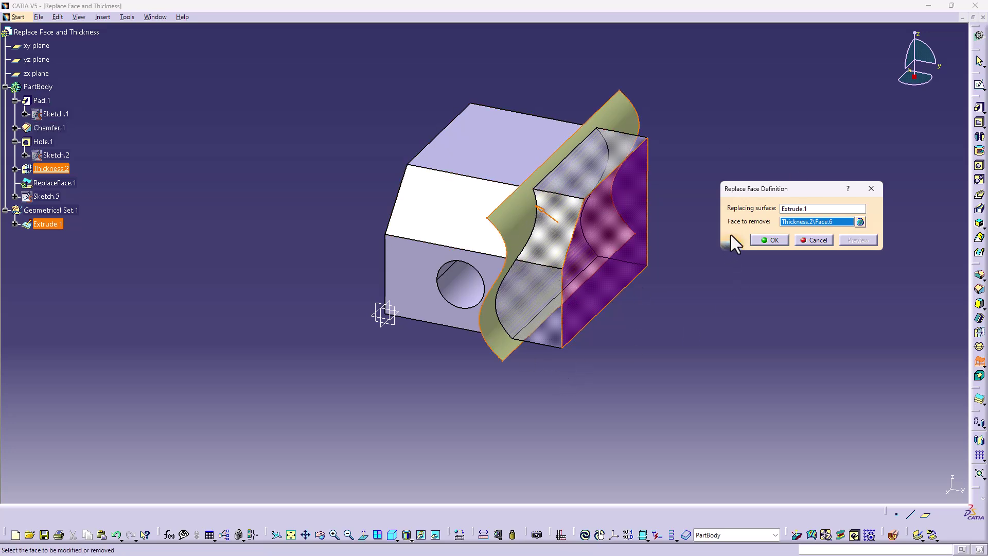
{"action": "left_click", "coordinate": [770, 240]}
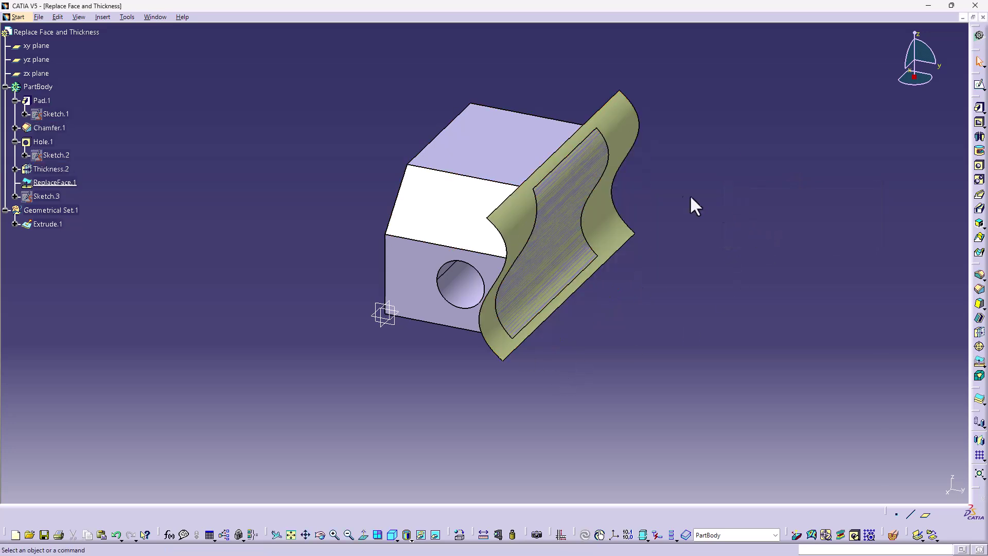
{"action": "left_click", "coordinate": [610, 211]}
{"action": "right_click", "coordinate": [607, 208]}
- Hide the wavy surface Extrude.1
{"action": "left_click", "coordinate": [636, 245]}
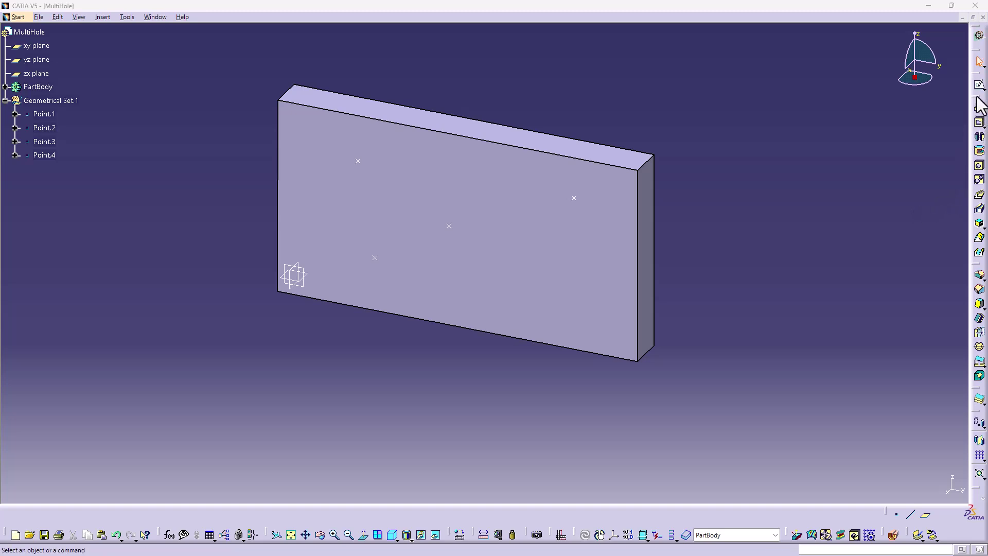
- Create a MultiHole at Point.1 to Point.4 with the diameter raised to 15mm
{"action": "mouse_move", "coordinate": [977, 99]}
{"action": "left_mouse_down"}
{"action": "mouse_move", "coordinate": [840, 108]}
{"action": "mouse_move", "coordinate": [787, 125]}
{"action": "mouse_move", "coordinate": [818, 112]}
{"action": "mouse_move", "coordinate": [801, 113]}
{"action": "left_mouse_up"}
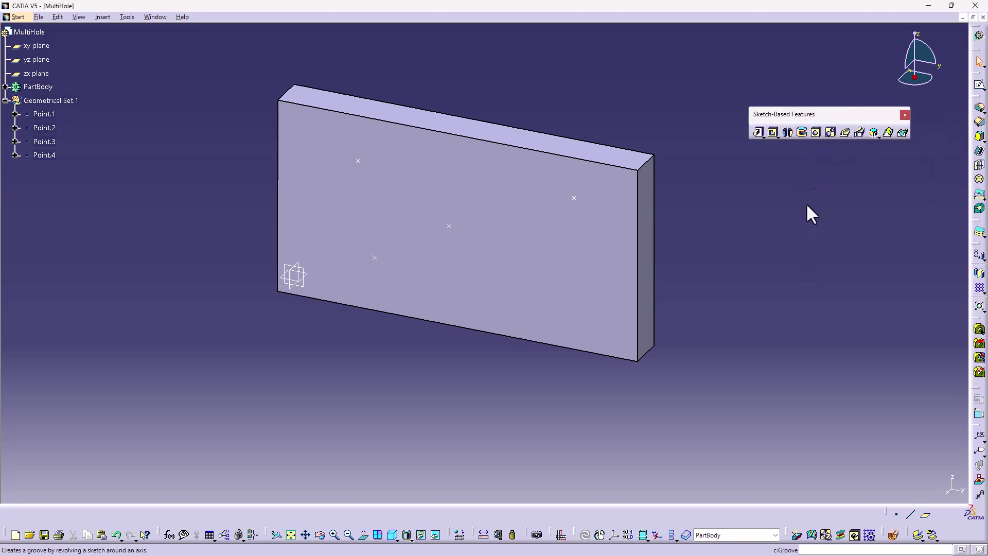
{"action": "left_click", "coordinate": [831, 133]}
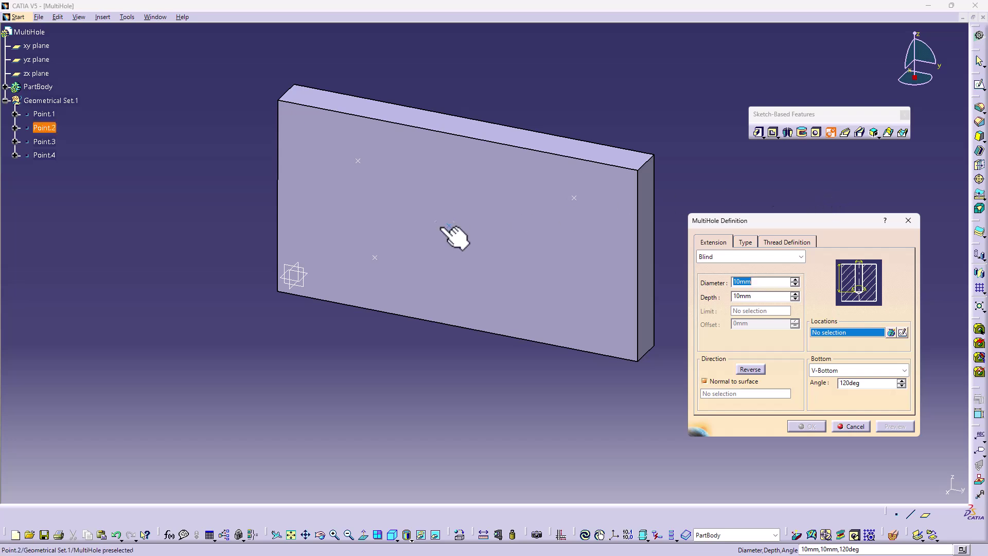
{"action": "left_click", "coordinate": [450, 225]}
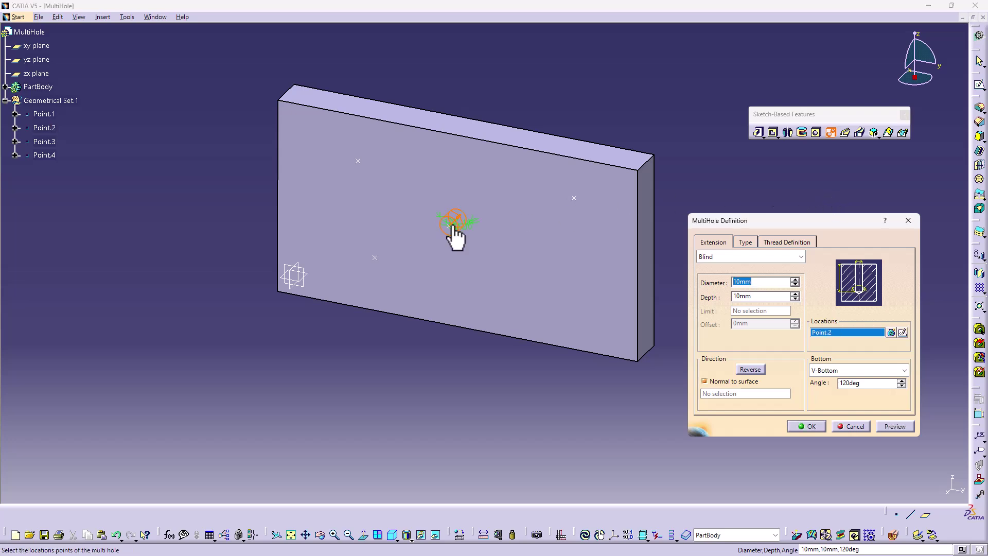
{"action": "left_click", "coordinate": [45, 141]}
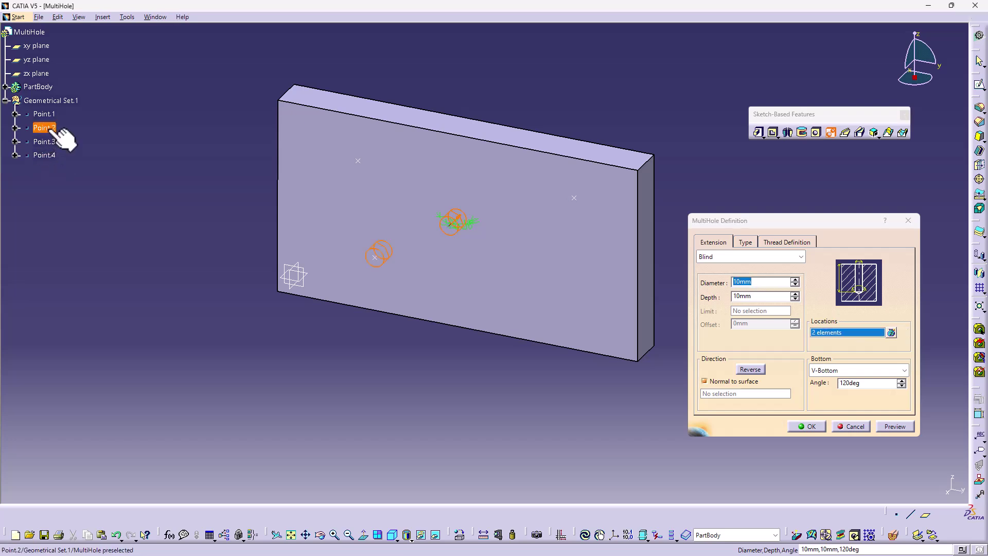
{"action": "left_click", "coordinate": [44, 128]}
{"action": "left_click", "coordinate": [44, 114]}
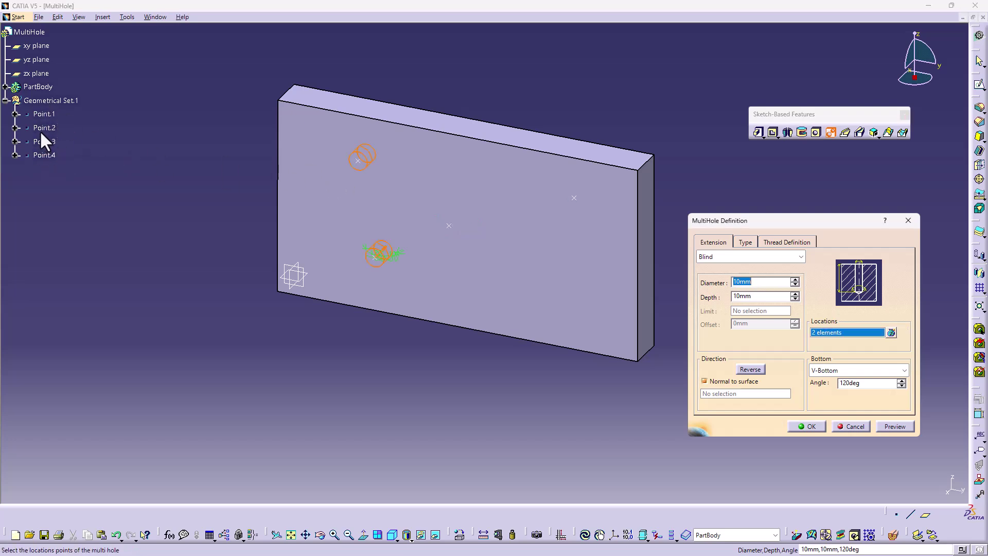
{"action": "left_click", "coordinate": [45, 141]}
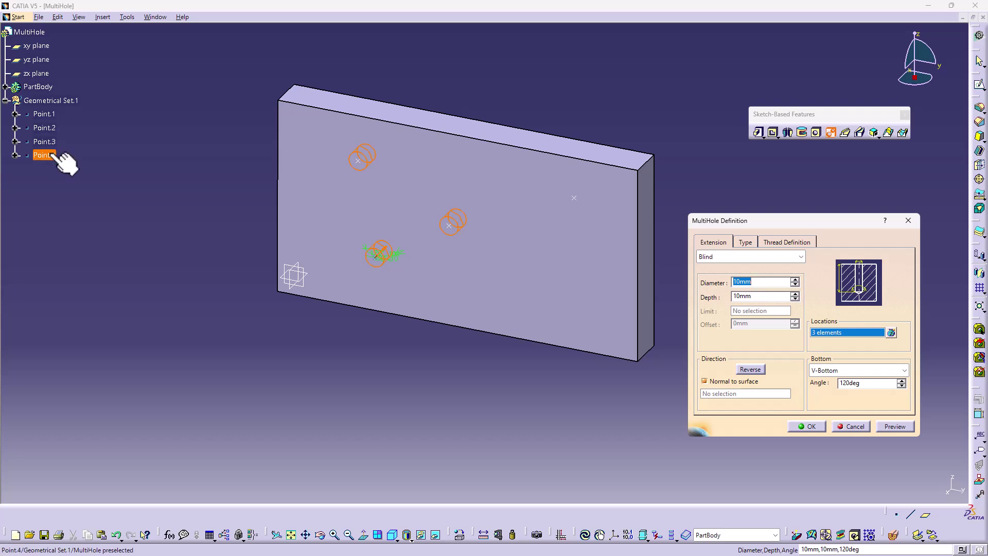
{"action": "left_click", "coordinate": [50, 154]}
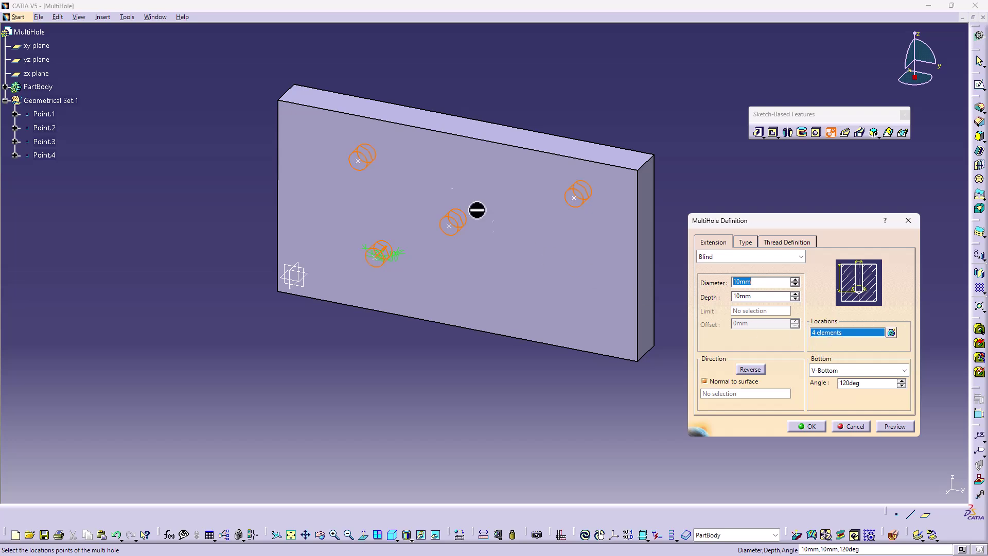
{"action": "left_click", "coordinate": [796, 279]}
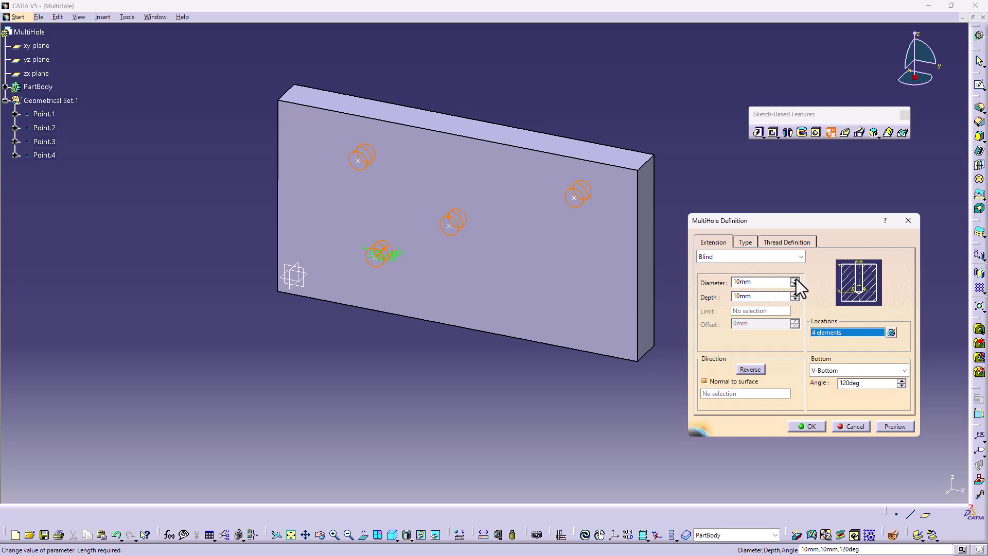
{"action": "left_click", "coordinate": [795, 279]}
{"action": "left_click", "coordinate": [806, 425]}
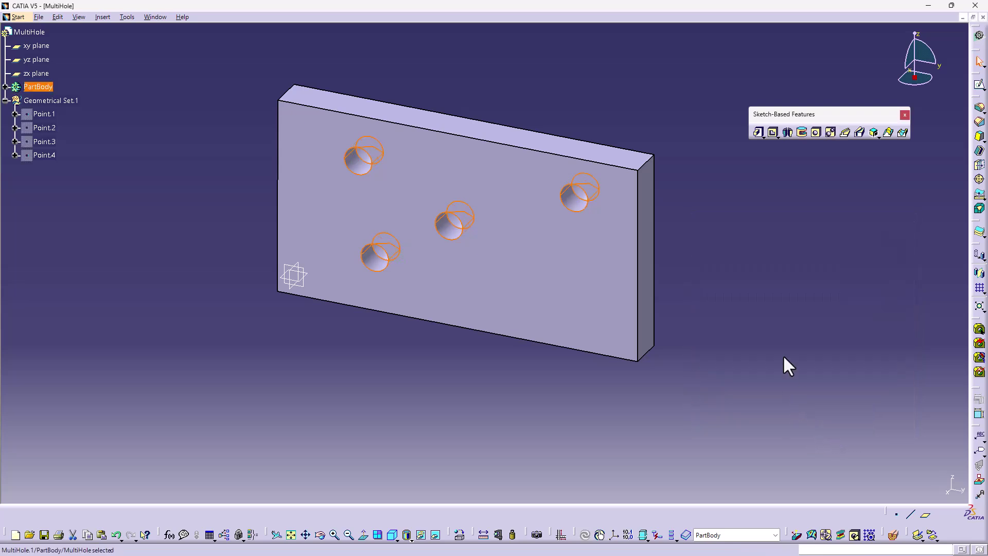
- Rotate the plate and start a second MultiHole with a location sketch on its back face
{"action": "left_click", "coordinate": [780, 248]}
{"action": "mouse_move", "coordinate": [771, 252]}
{"action": "middle_mouse_down"}
{"action": "mouse_move", "coordinate": [668, 281]}
{"action": "mouse_move", "coordinate": [514, 274]}
{"action": "mouse_move", "coordinate": [331, 293]}
{"action": "mouse_move", "coordinate": [804, 291]}
{"action": "mouse_move", "coordinate": [747, 396]}
{"action": "mouse_move", "coordinate": [714, 304]}
{"action": "mouse_move", "coordinate": [782, 149]}
{"action": "middle_mouse_up"}
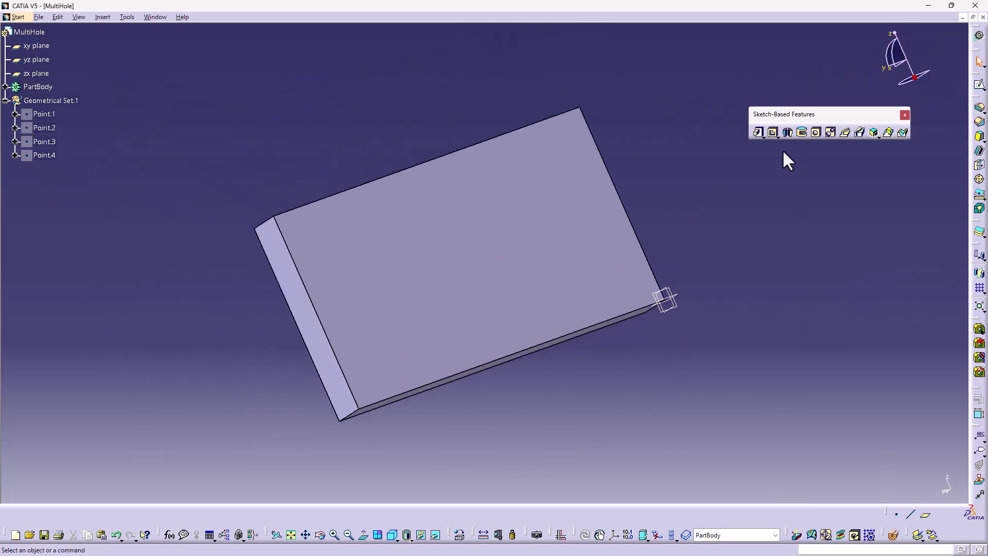
{"action": "left_click", "coordinate": [830, 134]}
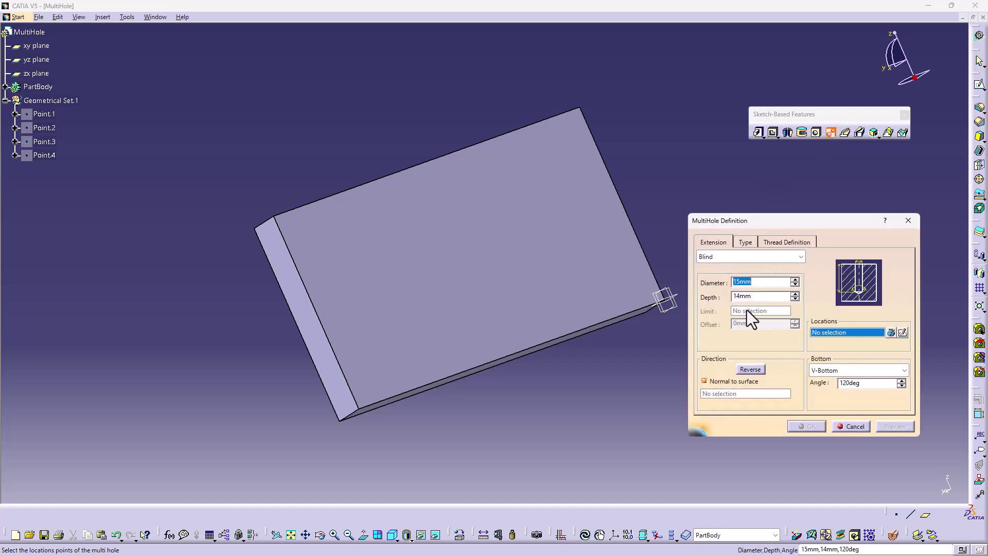
{"action": "left_click", "coordinate": [903, 332]}
{"action": "left_click", "coordinate": [493, 268]}
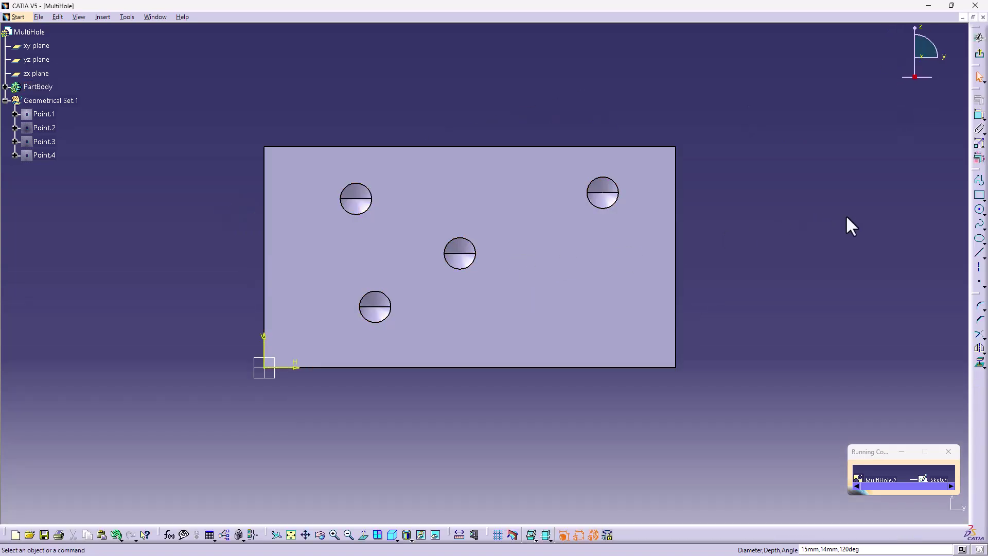
- Place seven hole location points in the back-face sketch and exit the sketch
{"action": "left_click", "coordinate": [363, 535]}
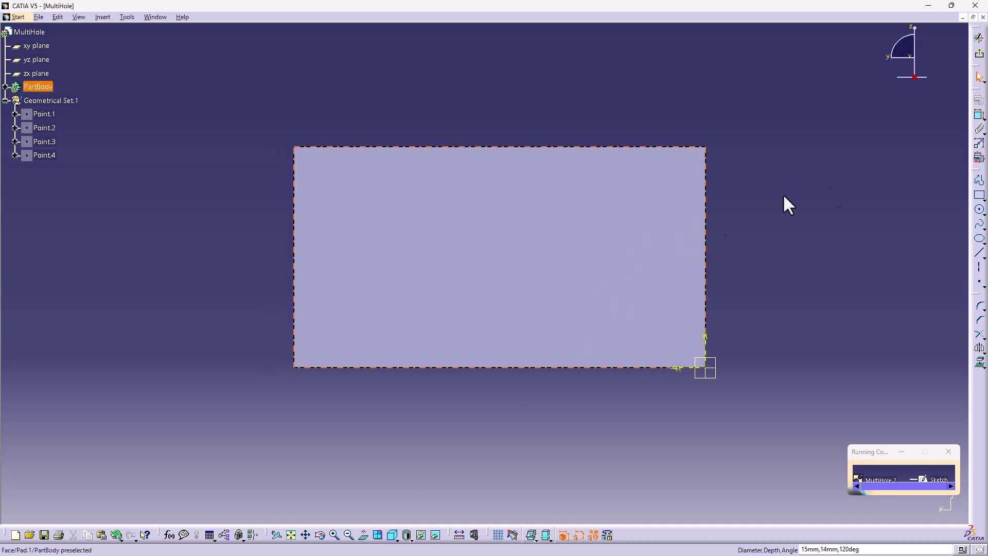
{"action": "left_click", "coordinate": [979, 281]}
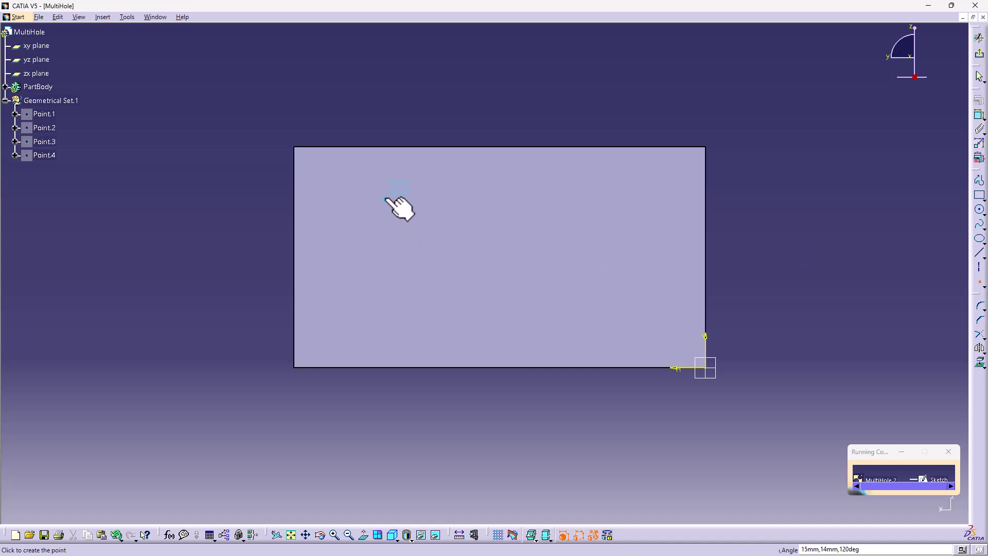
{"action": "left_click", "coordinate": [385, 198]}
{"action": "left_click", "coordinate": [549, 198]}
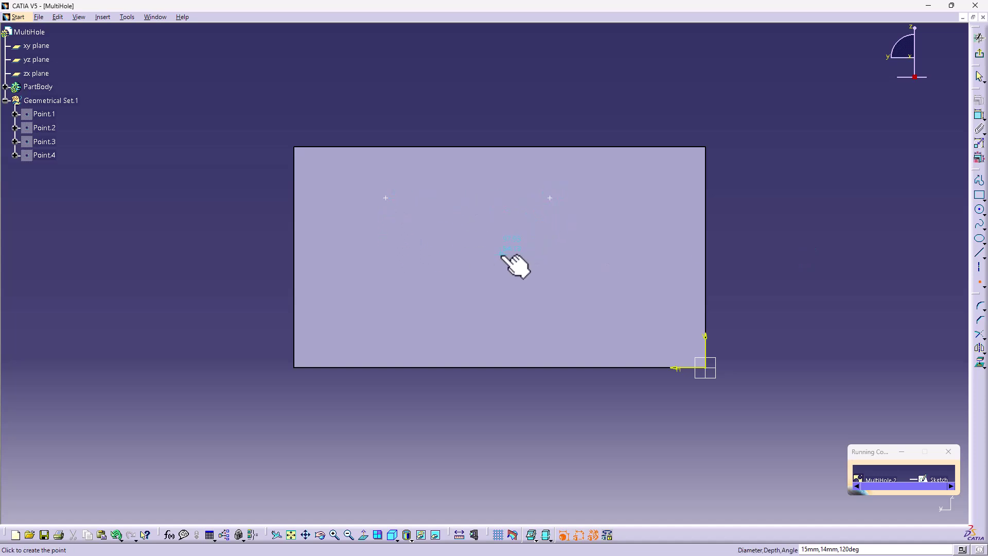
{"action": "left_click", "coordinate": [501, 255]}
{"action": "left_click", "coordinate": [416, 286]}
{"action": "left_click", "coordinate": [365, 257]}
{"action": "left_click", "coordinate": [415, 234]}
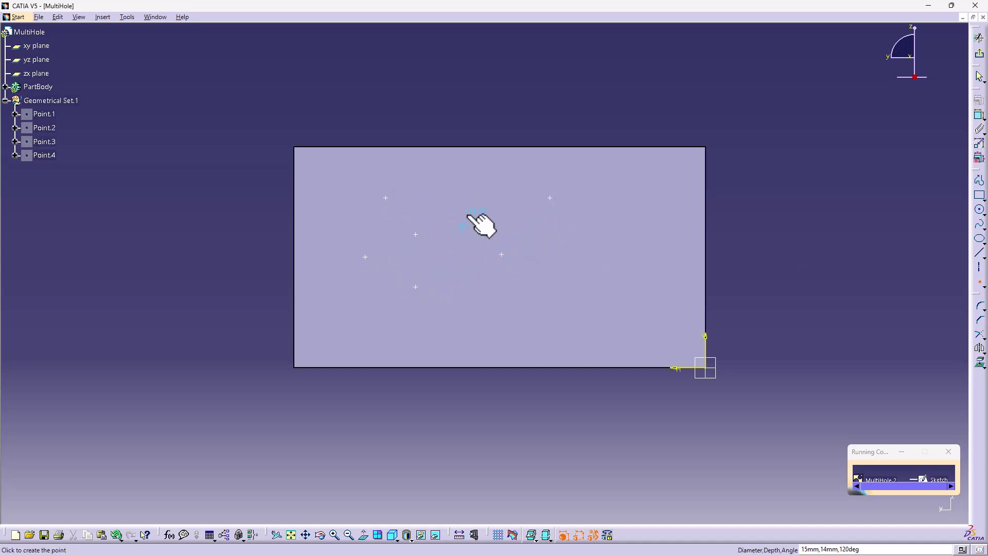
{"action": "left_click", "coordinate": [467, 204]}
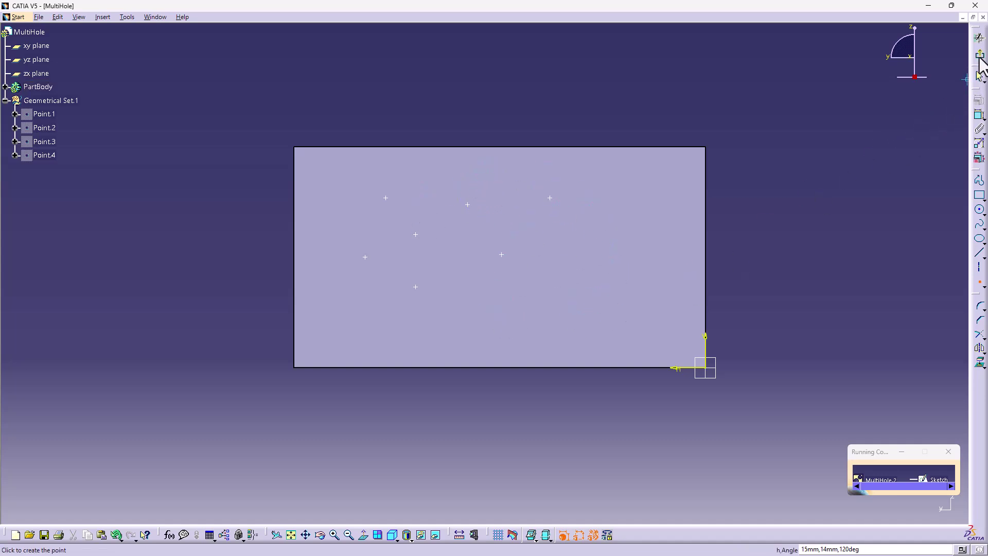
{"action": "left_click", "coordinate": [978, 57]}
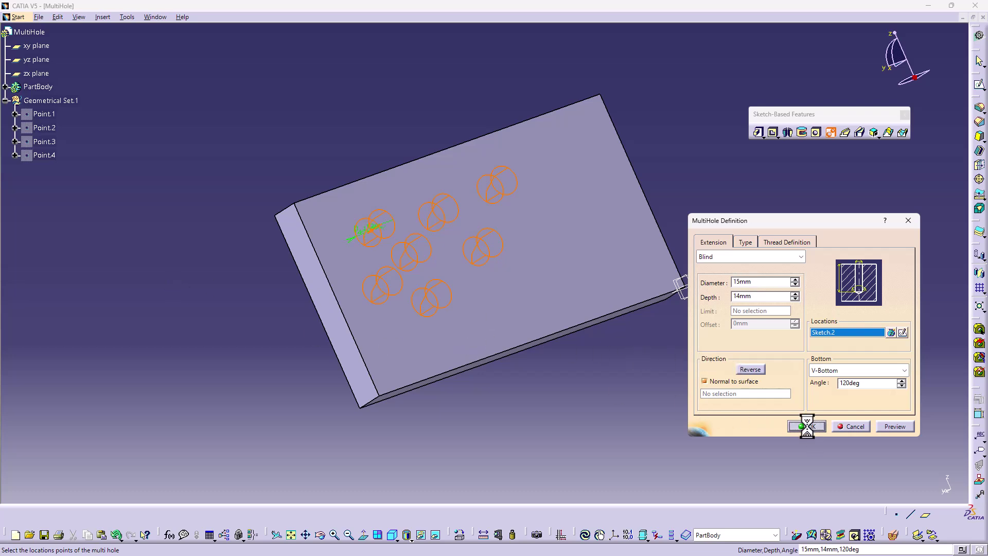
- Create MultiHole.2 and check its seven holes in the specification tree
{"action": "left_click", "coordinate": [5, 86]}
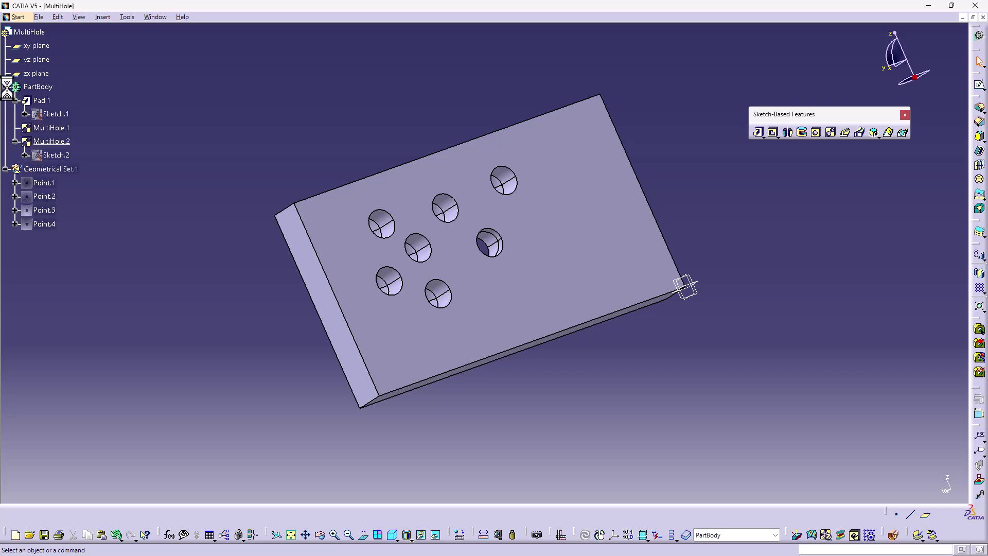
{"action": "left_click", "coordinate": [51, 141]}
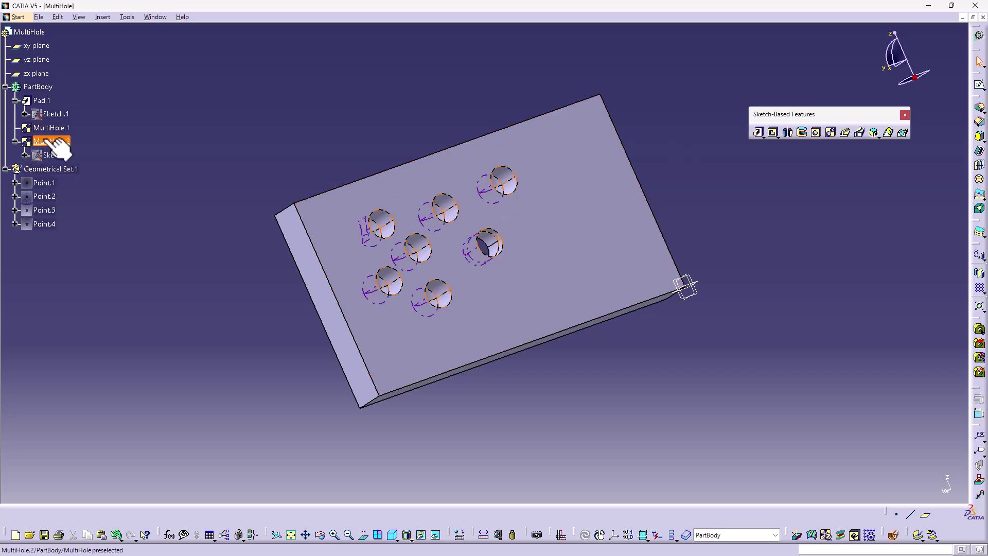
{"action": "left_click", "coordinate": [51, 127], "text": "ctrl"}
{"action": "double_click", "coordinate": [54, 143]}
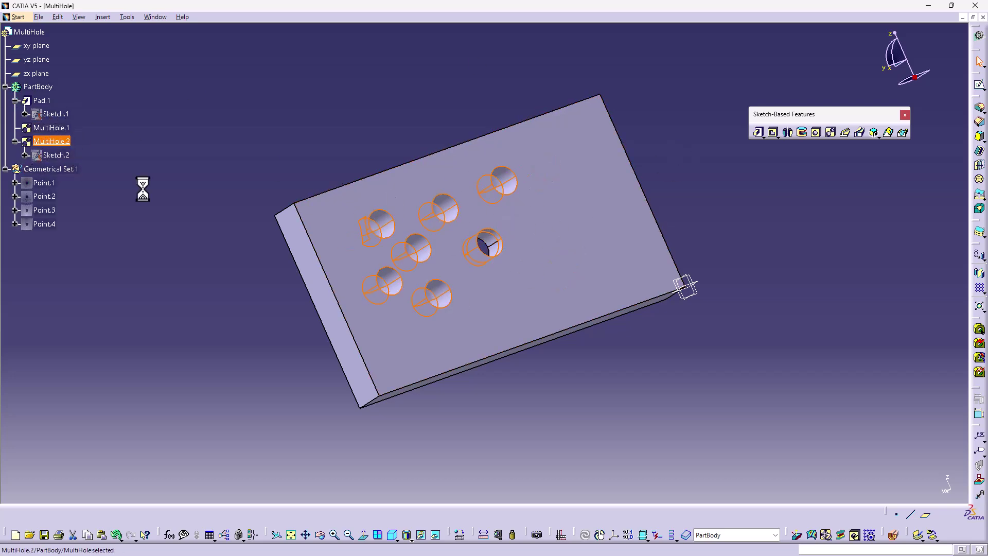
{"action": "left_click", "coordinate": [236, 186]}
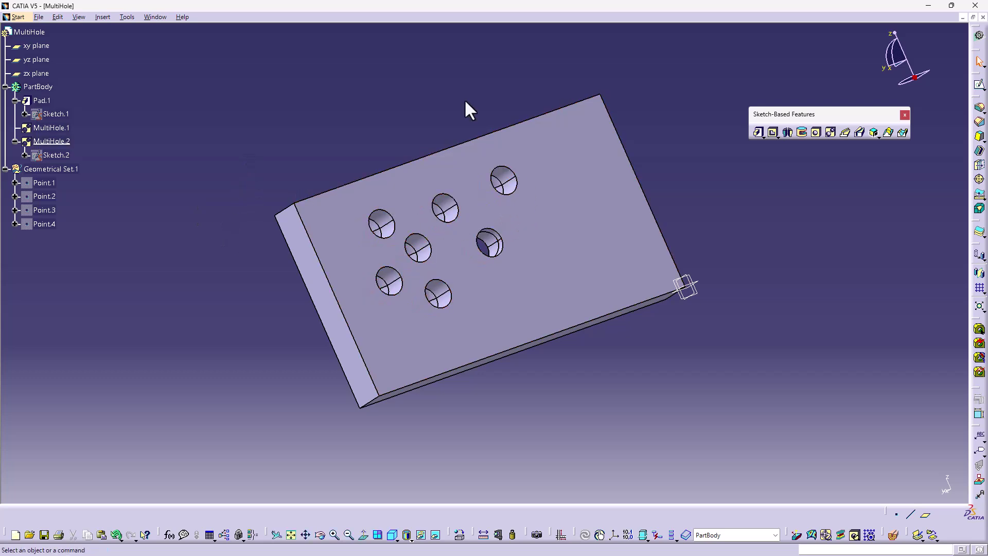